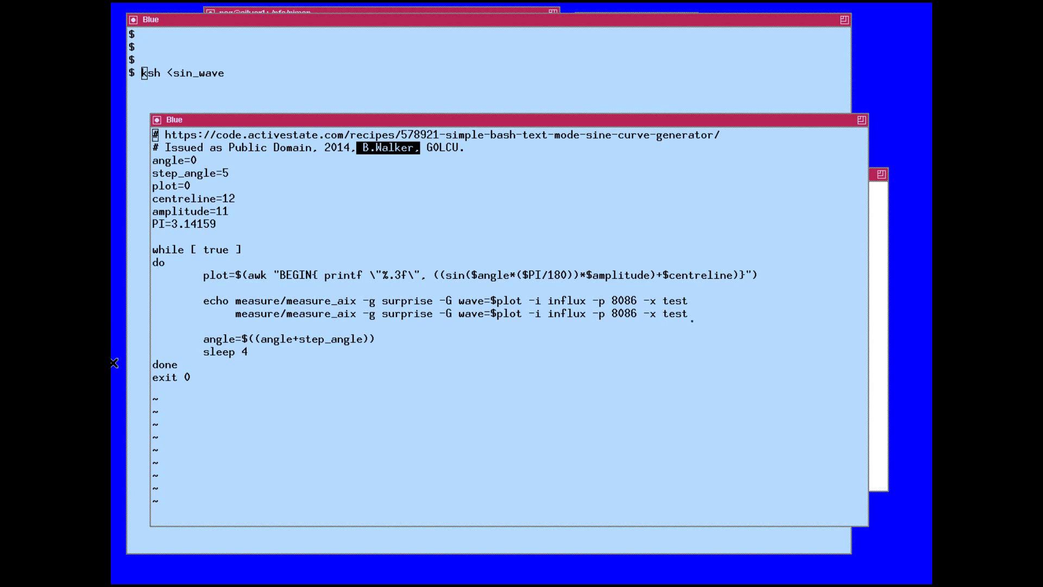
Run the sin_wave script with ksh in the aixterm shell to send sine-wave values
click(269, 21)
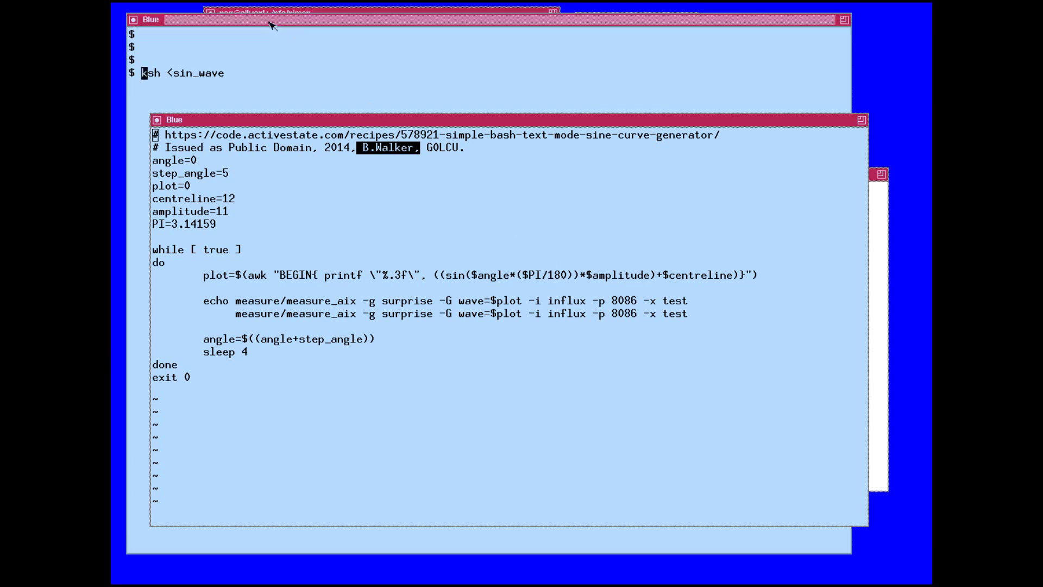
key(Return)
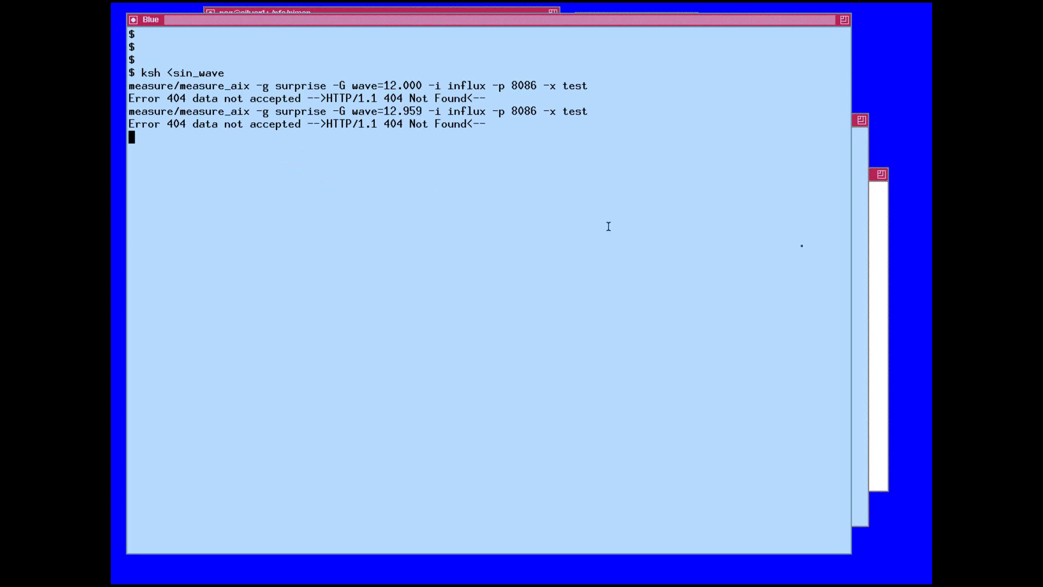
Start the InfluxDB shell in the nag@silver2 terminal and list the existing databases
click(873, 182)
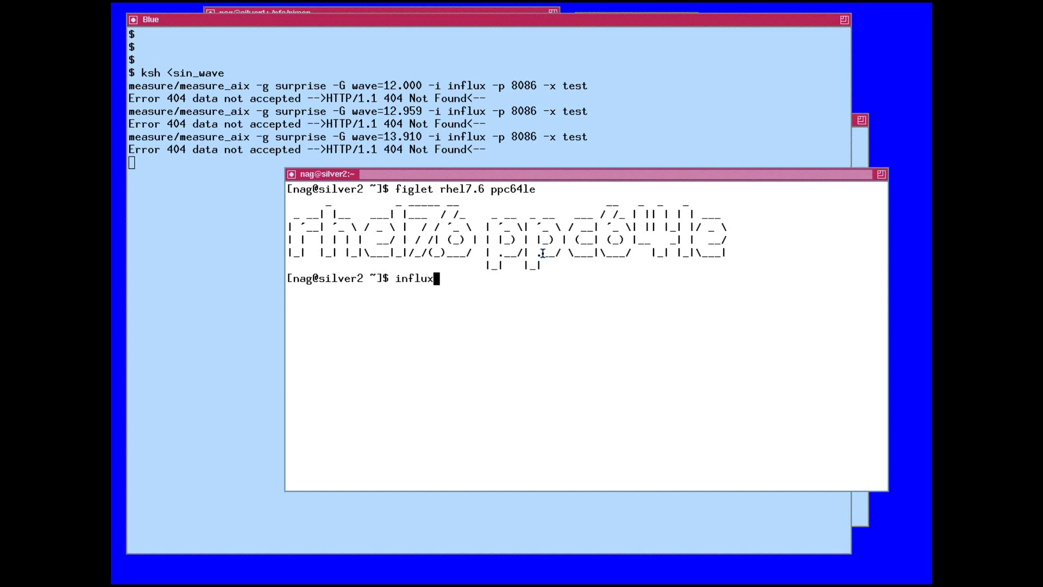
key(Return)
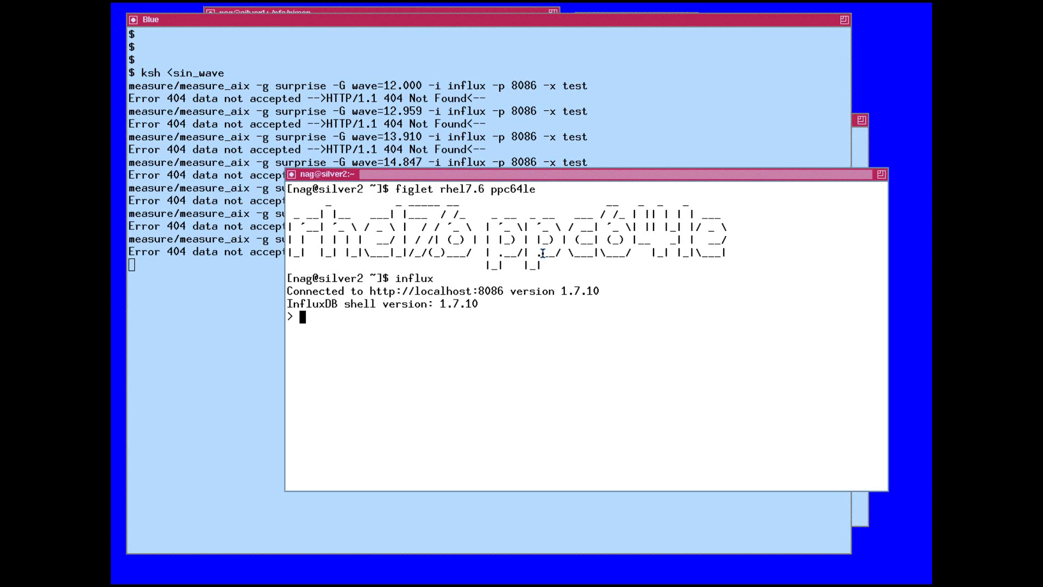
text(show databas)
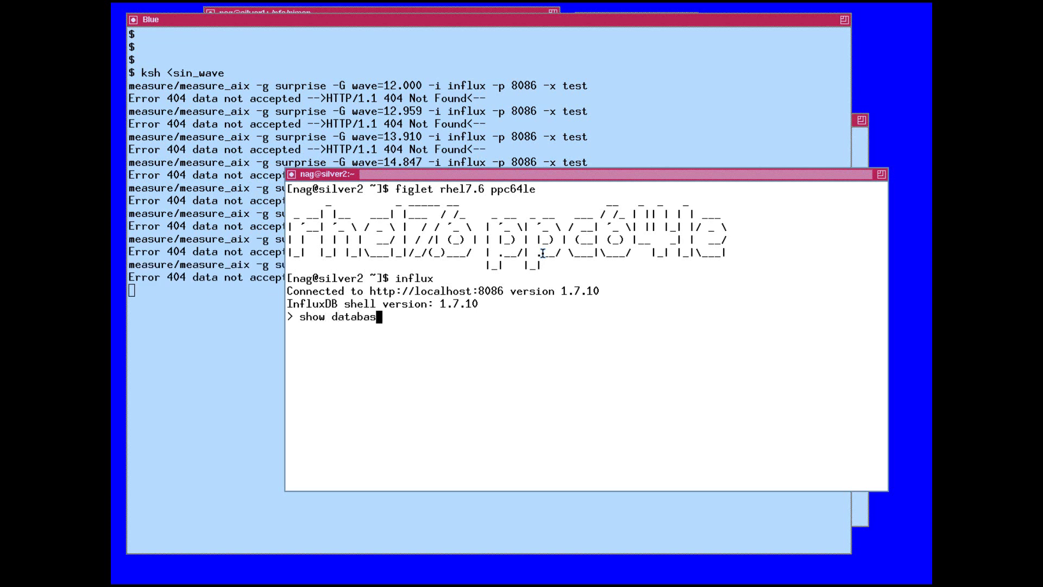
text(es)
key(Return)
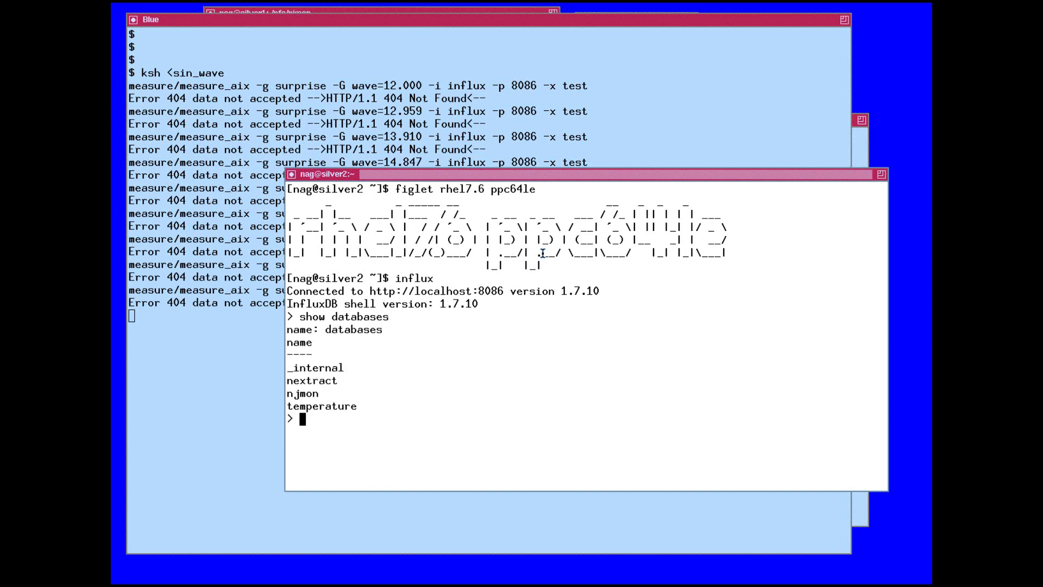
Create the database 'test' and enter the query 'select * from surprise'
text(create dat)
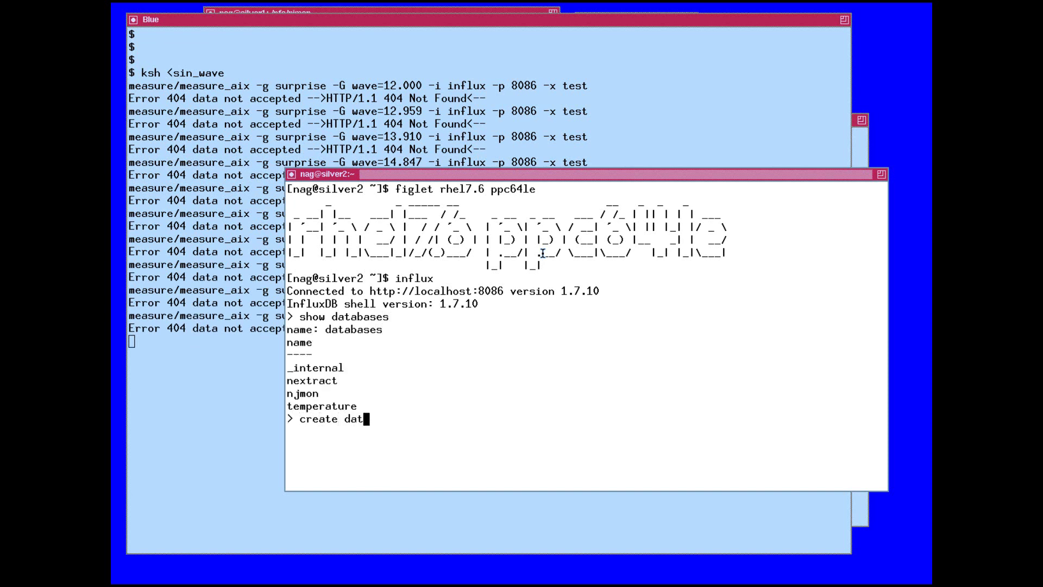
text(abase test)
key(Return)
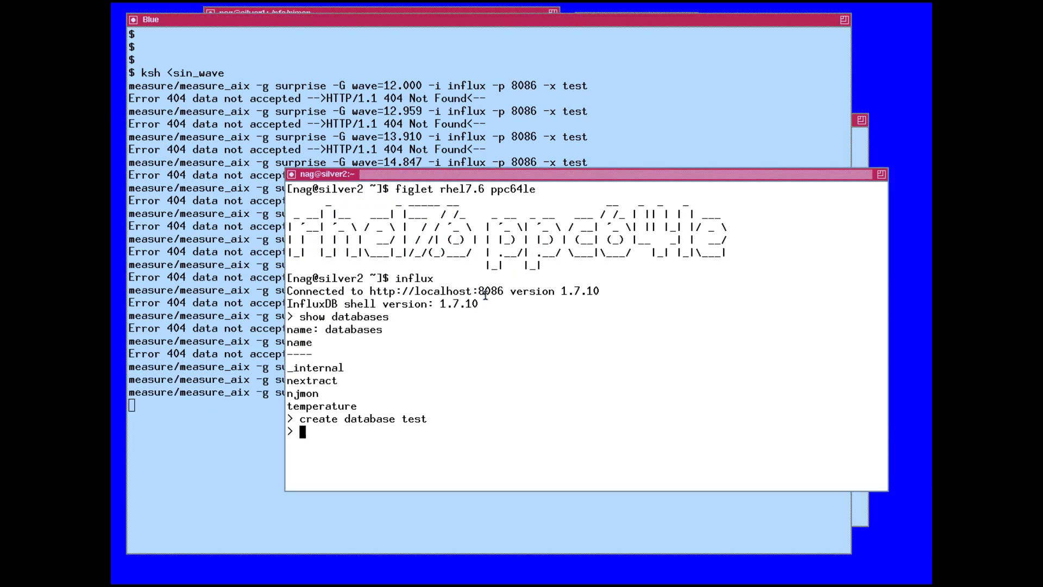
text(select * from surprise)
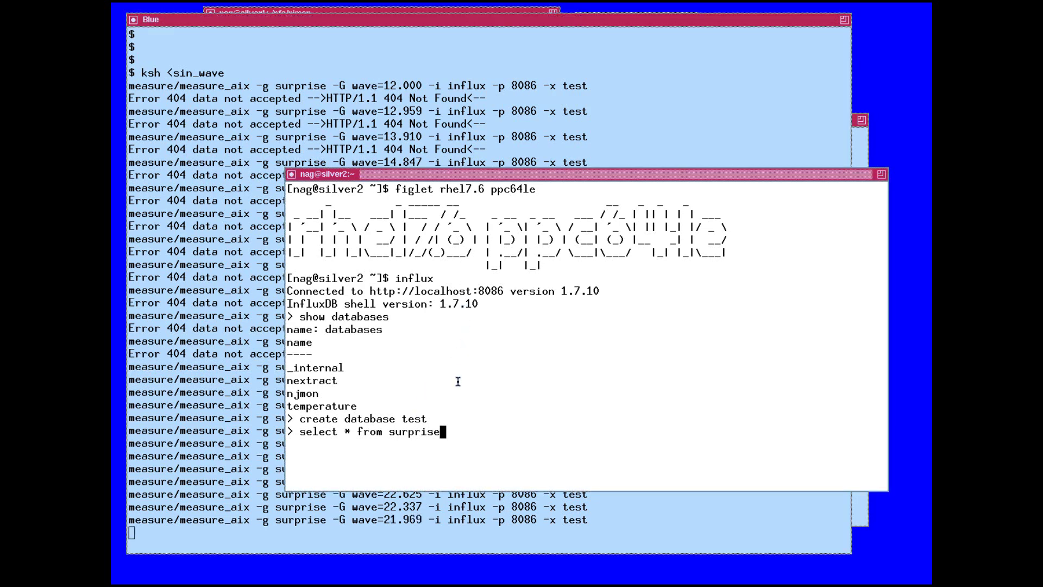
Switch the influx shell to database test and rerun 'select * from surprise'
key(Return)
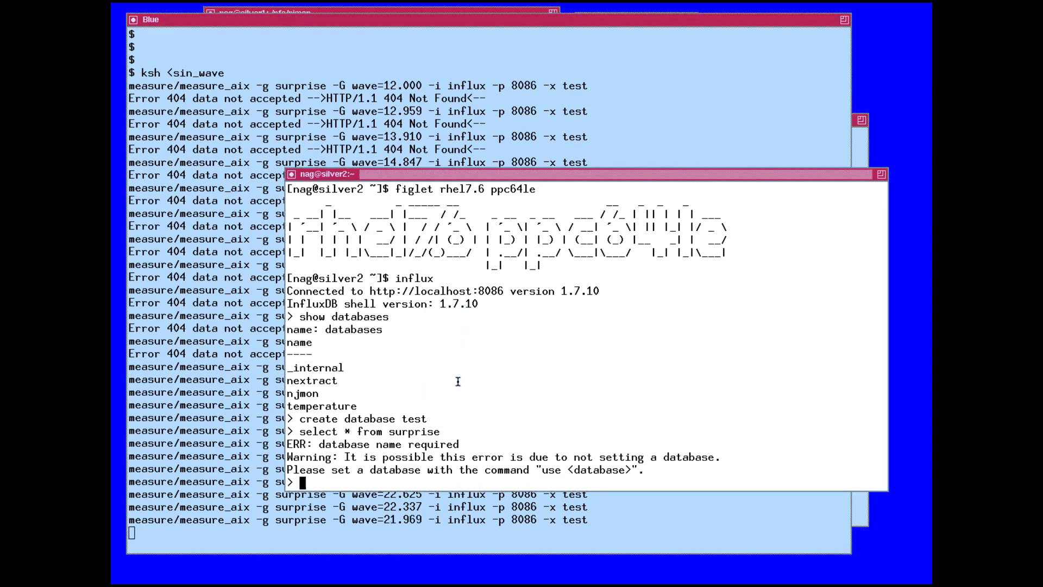
text(use test)
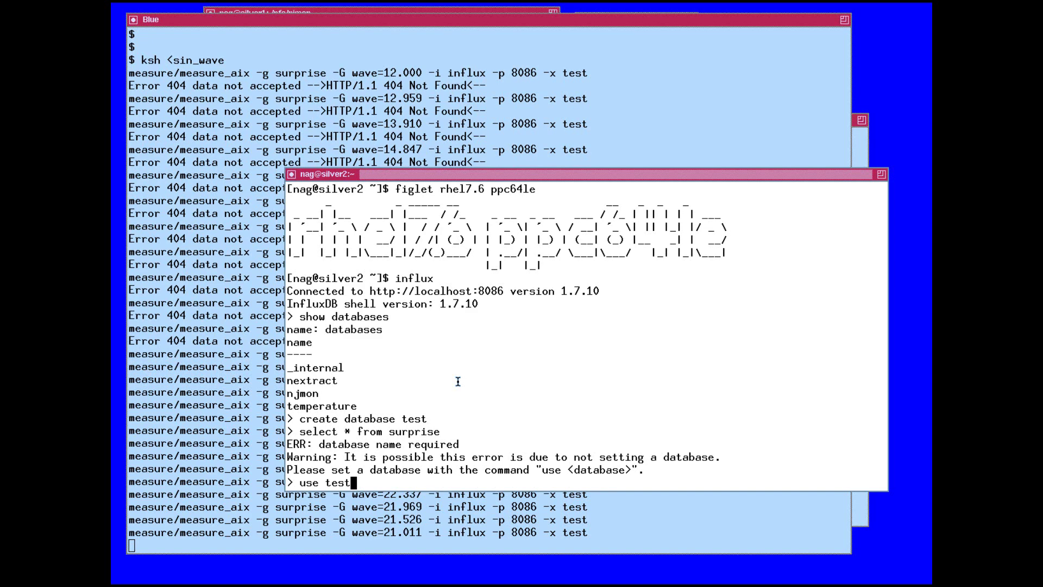
key(Return)
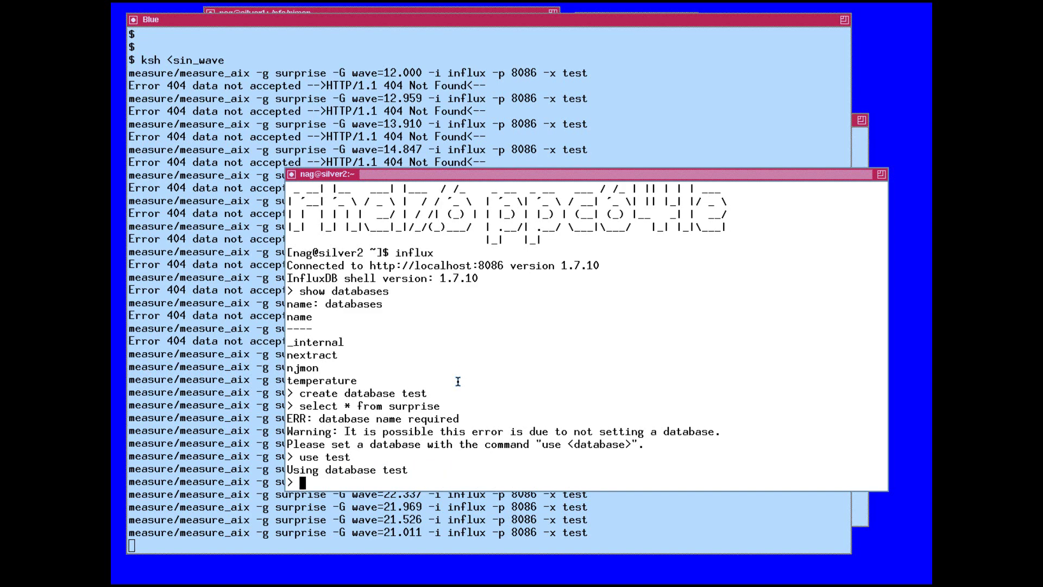
key(Up)
key(Up)
key(Return)
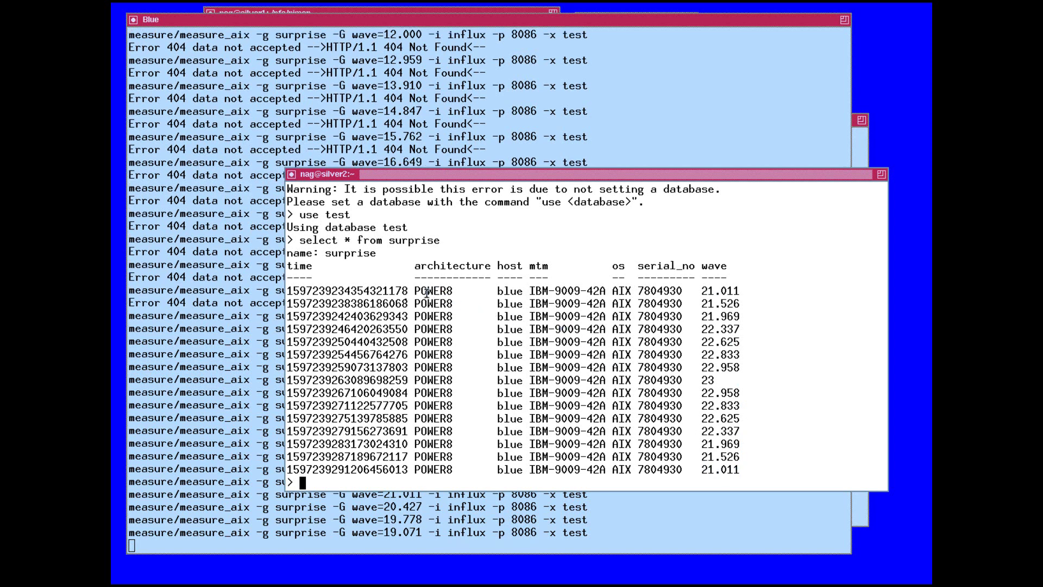
Select the first row's timestamp and host, then rerun the surprise query twice for newer points
drag(289, 291, 411, 292)
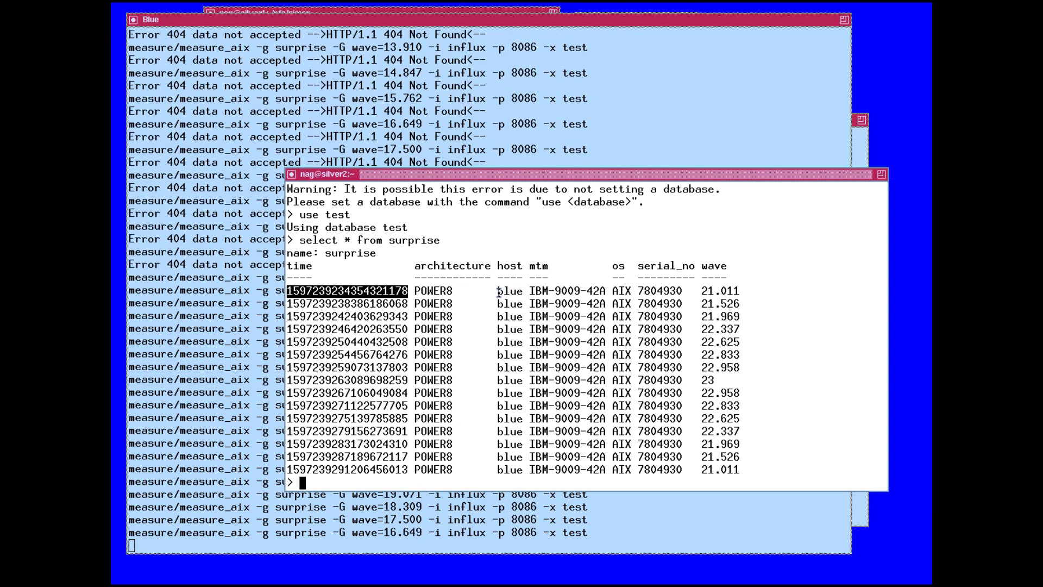
drag(497, 293, 526, 292)
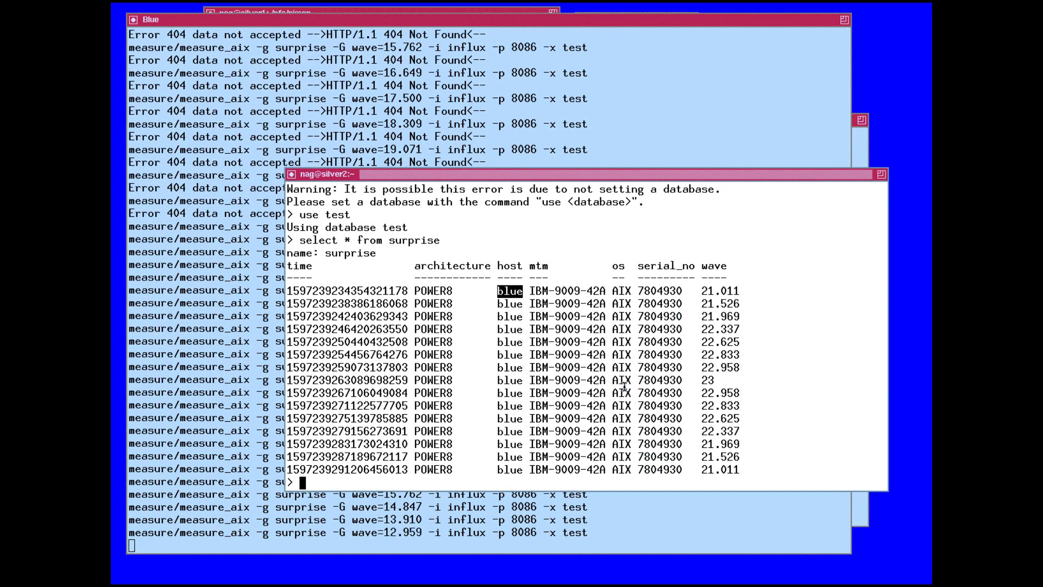
key(Up)
key(Return)
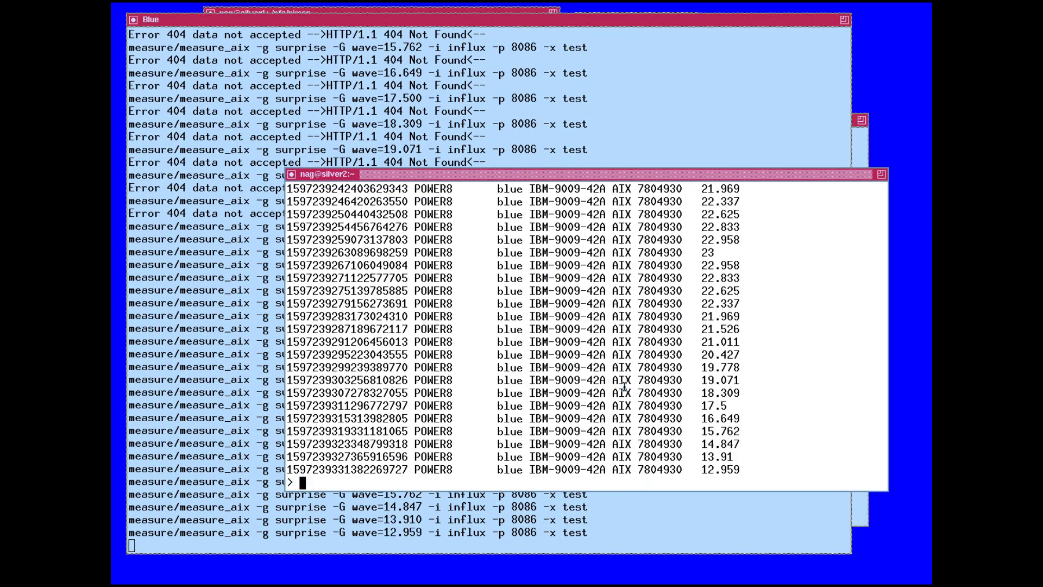
key(Up)
key(Return)
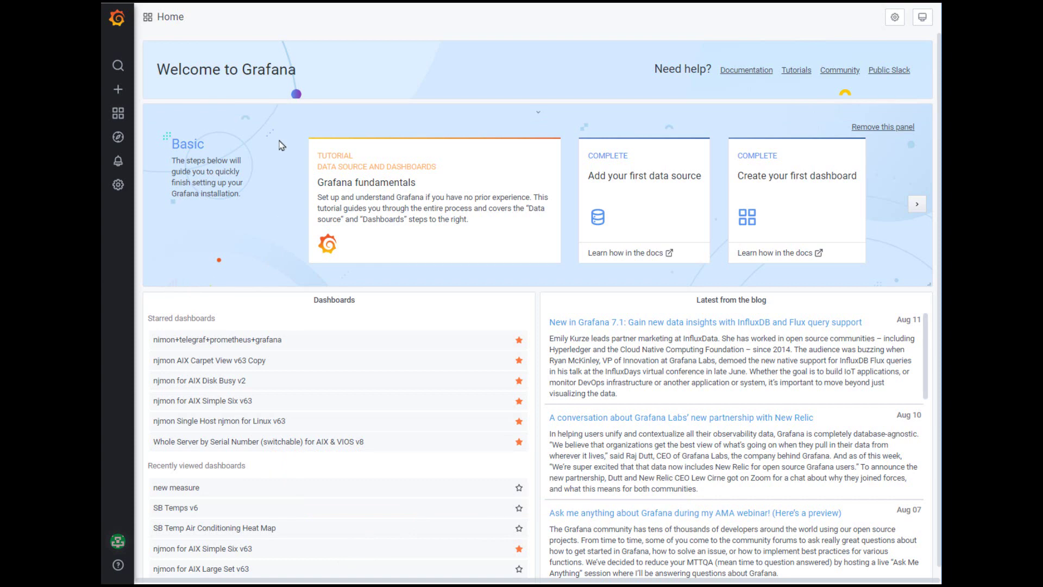
Inspect the InfluxDB njmon data source, then return to the reloaded data sources list
click(118, 185)
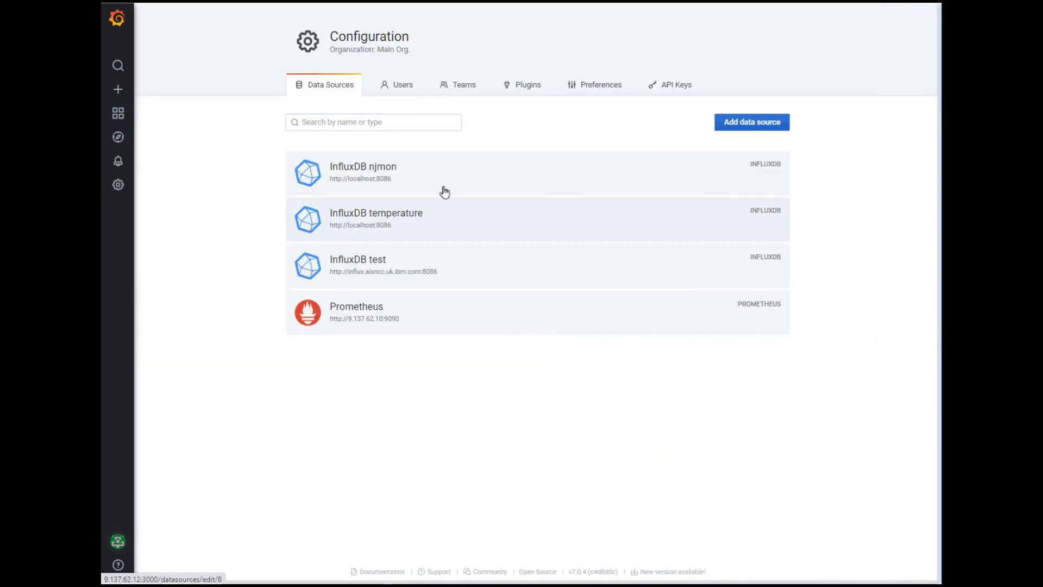
click(418, 175)
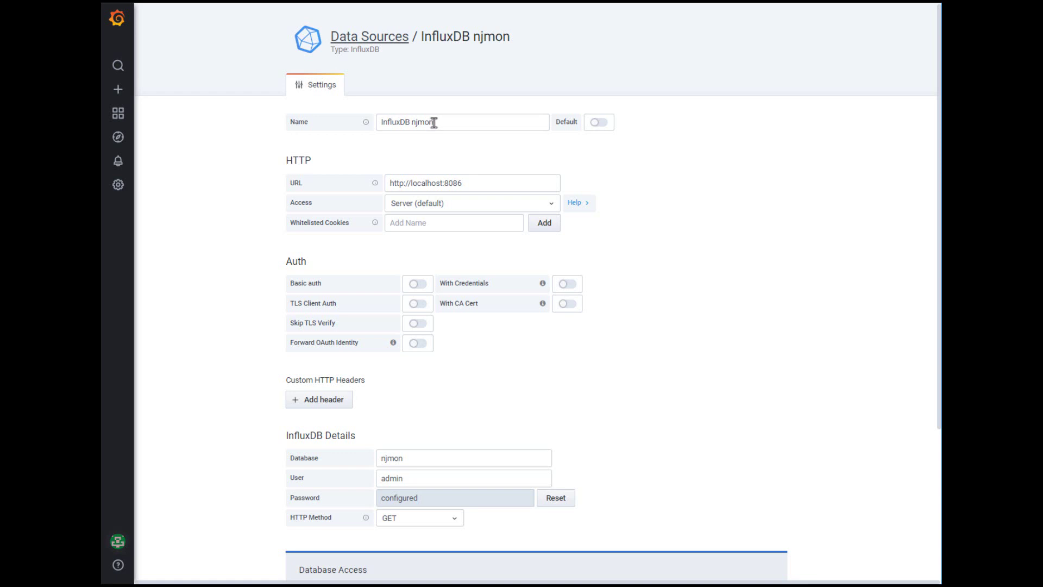
click(118, 186)
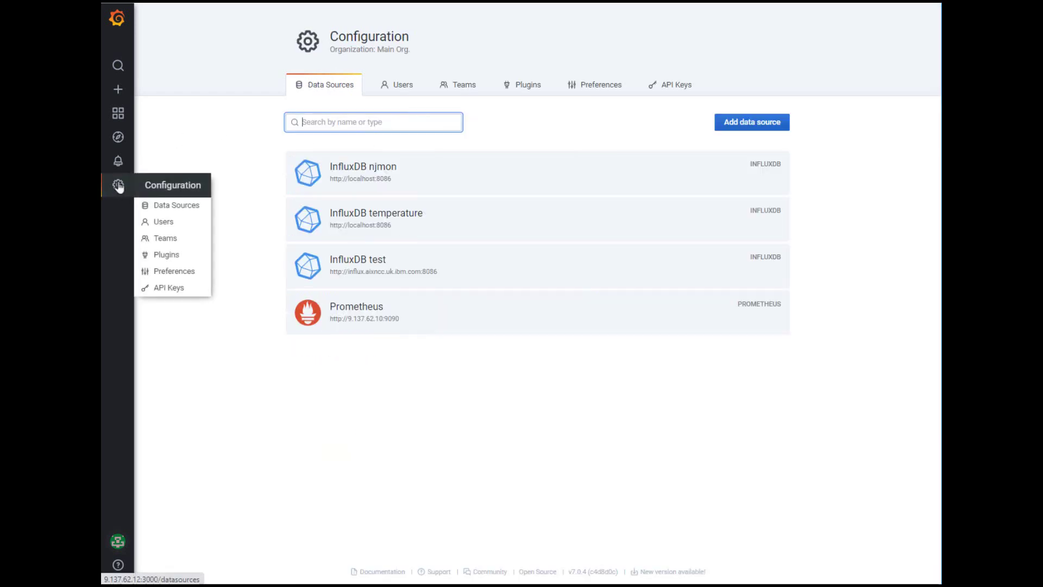
click(184, 205)
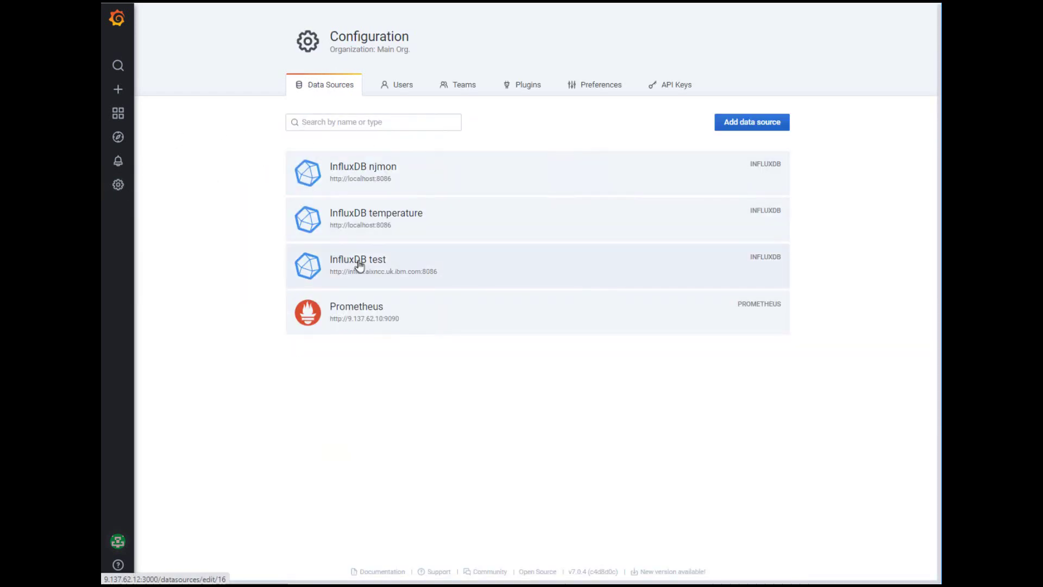
Save and test the InfluxDB test data source on port 8086, database test
click(331, 261)
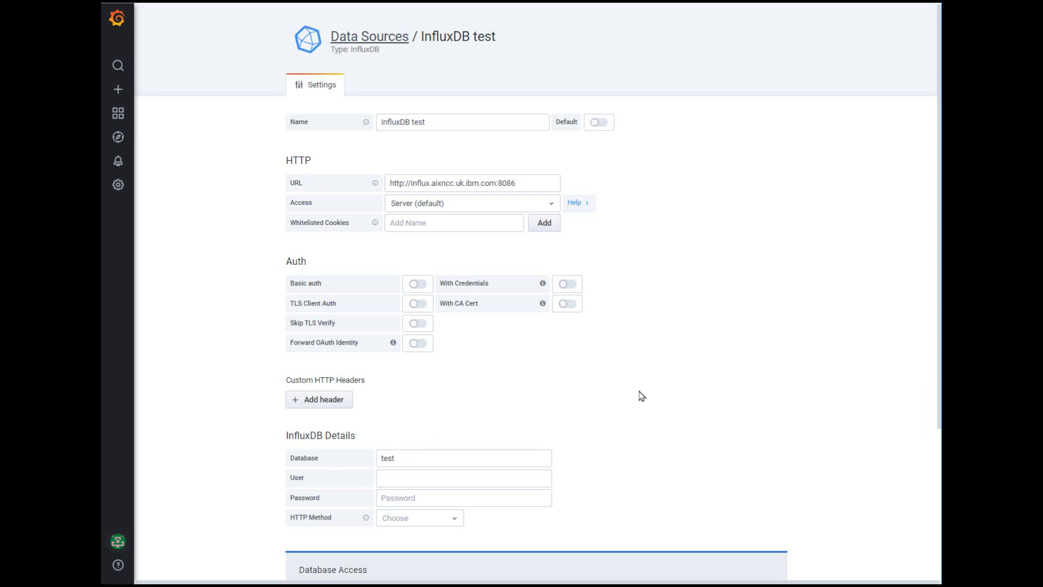
scroll(663, 391, down, 4)
click(309, 514)
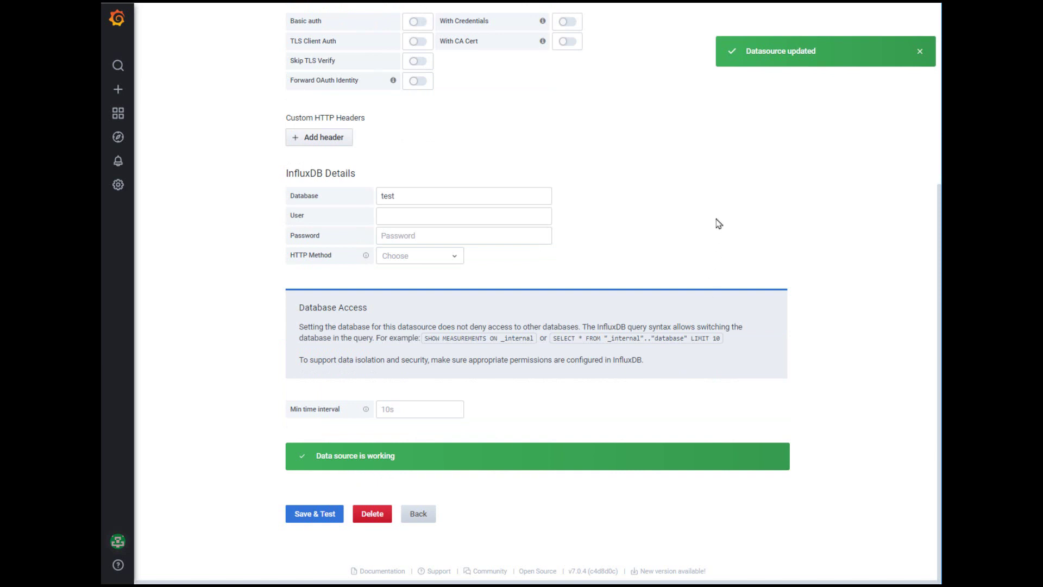
scroll(685, 220, up, 5)
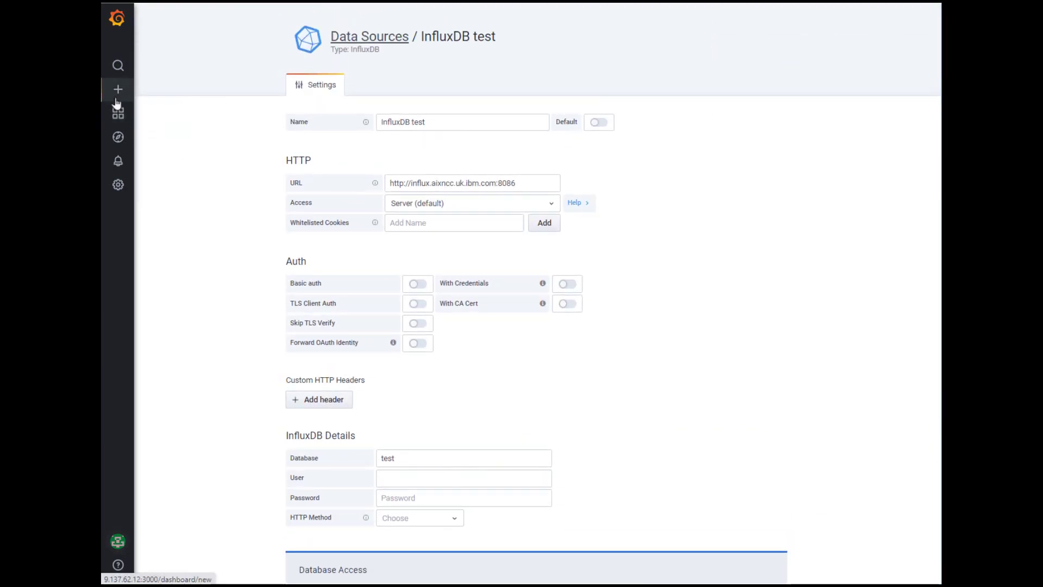
Create a new dashboard with a panel that queries the InfluxDB test data source
mouse_move(141, 98)
click(167, 109)
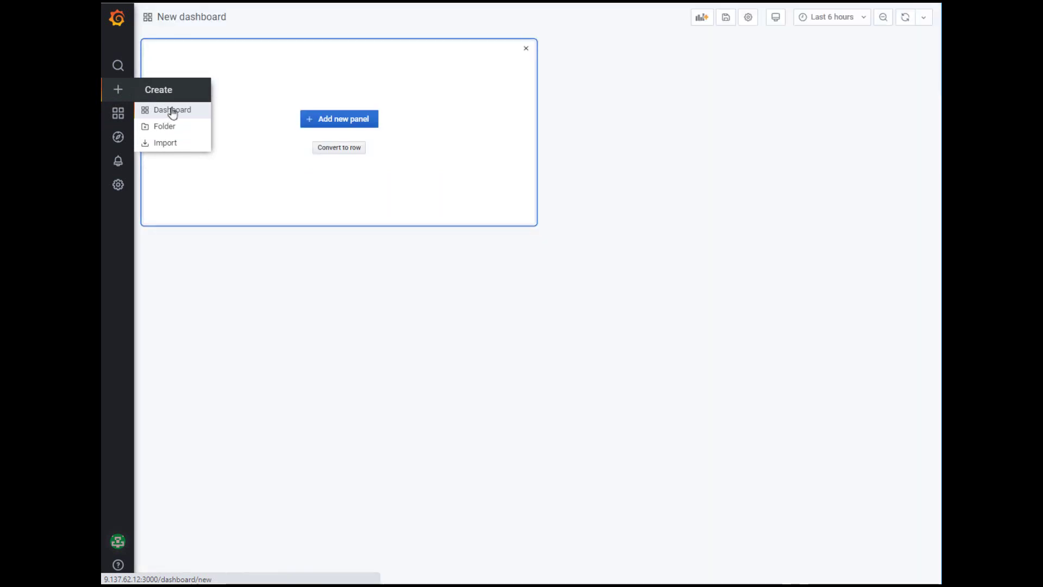
click(358, 124)
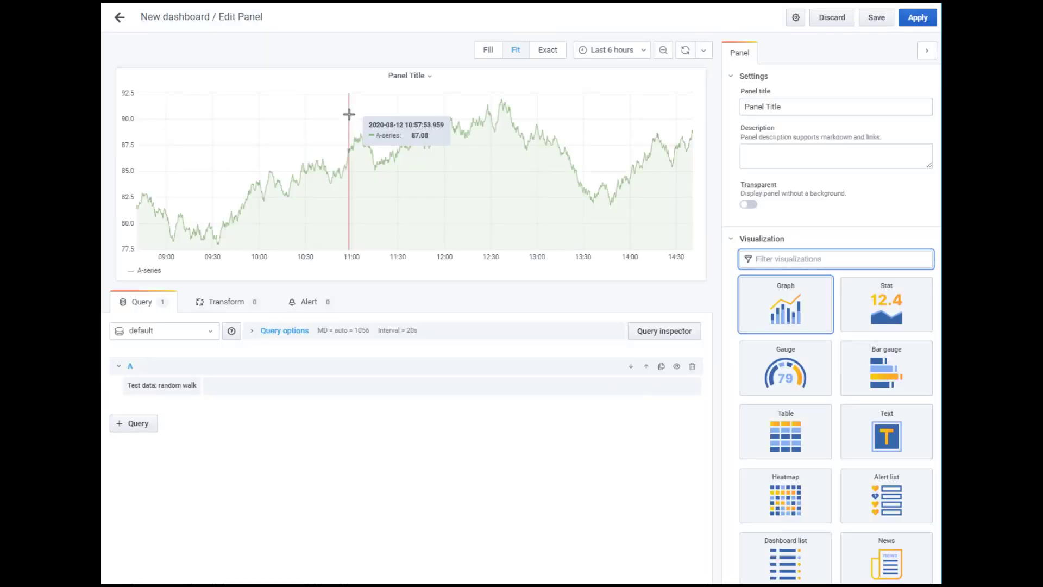
click(211, 334)
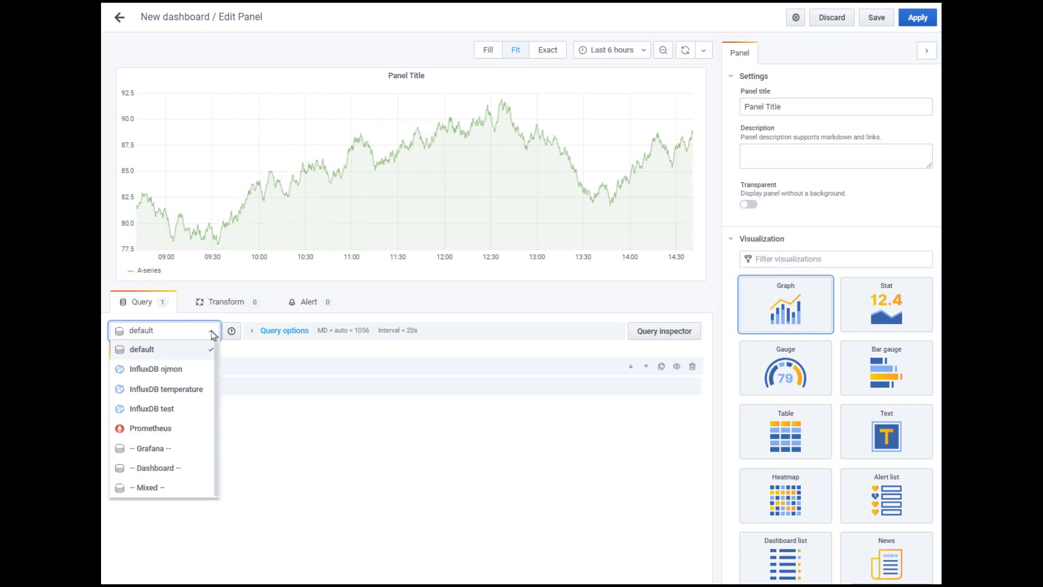
click(175, 408)
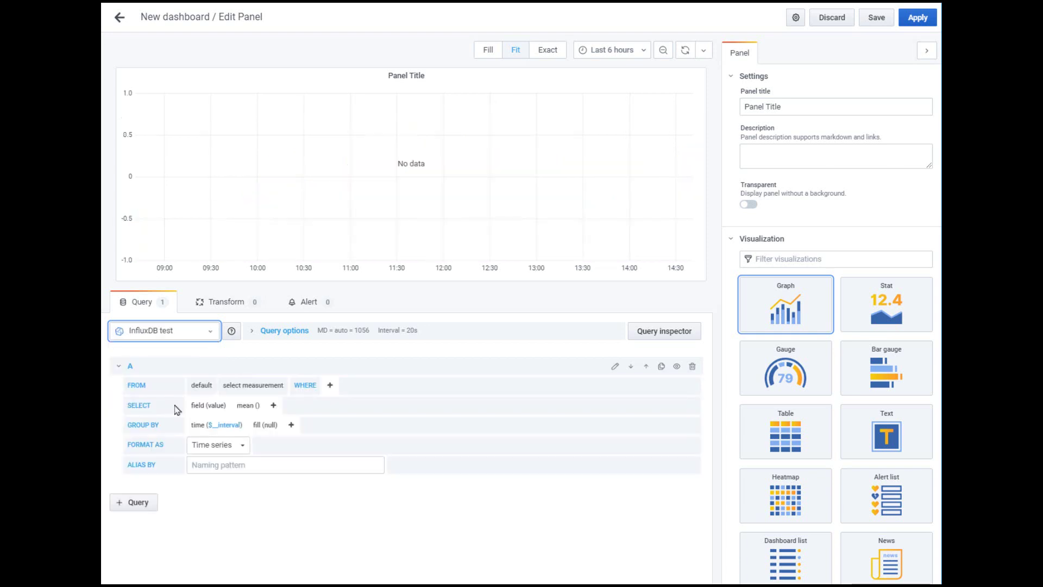
Plot field(wave) from the surprise measurement and zoom the graph onto the recent sine wave
click(248, 386)
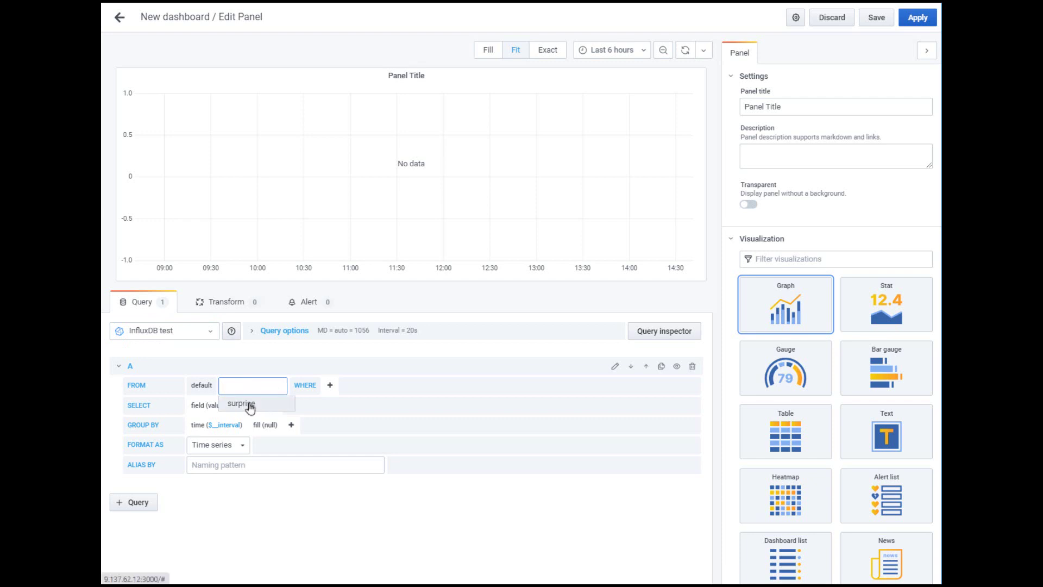
click(242, 404)
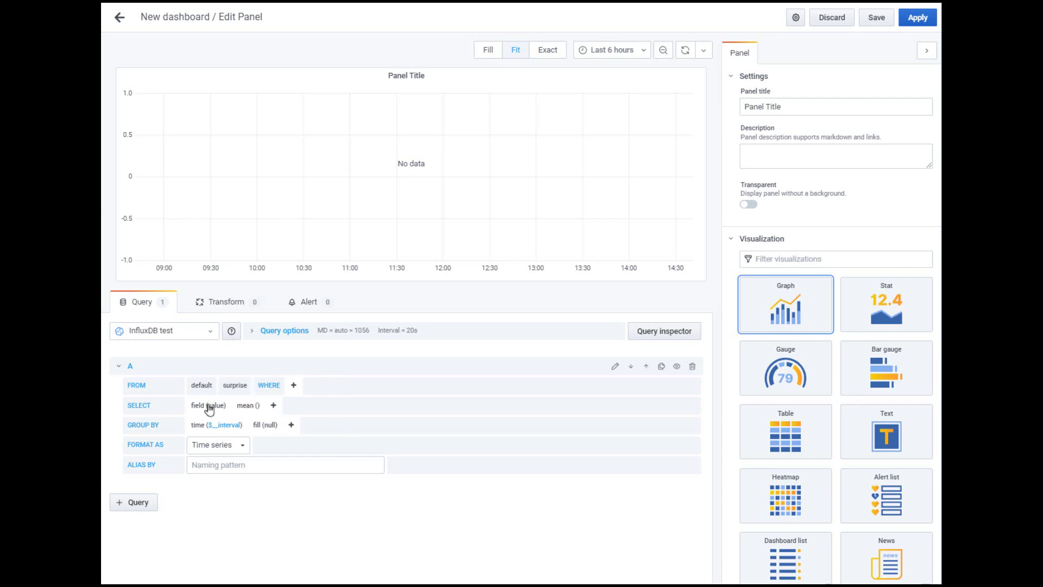
click(216, 405)
click(225, 419)
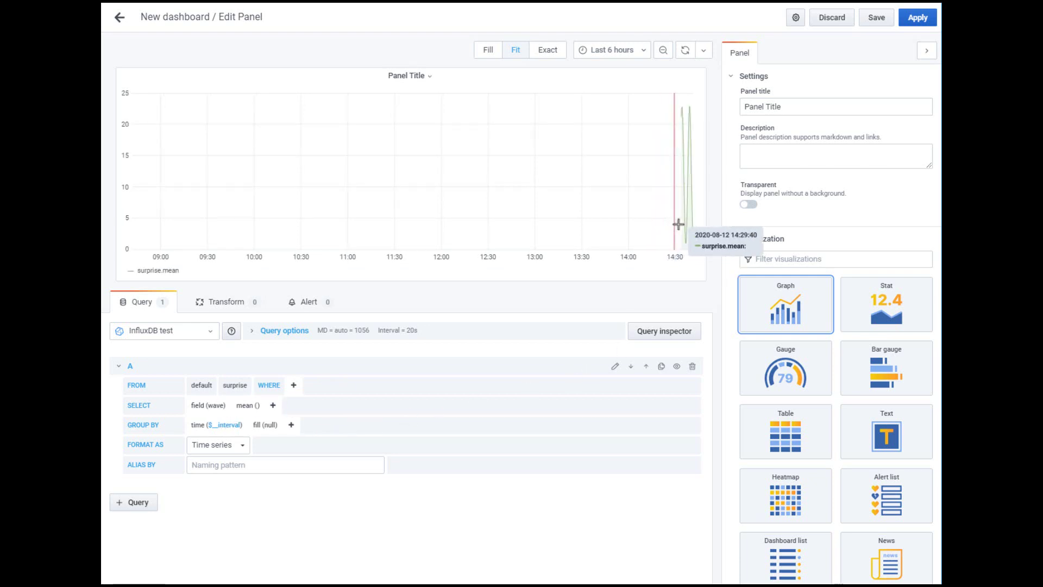
drag(677, 223, 696, 223)
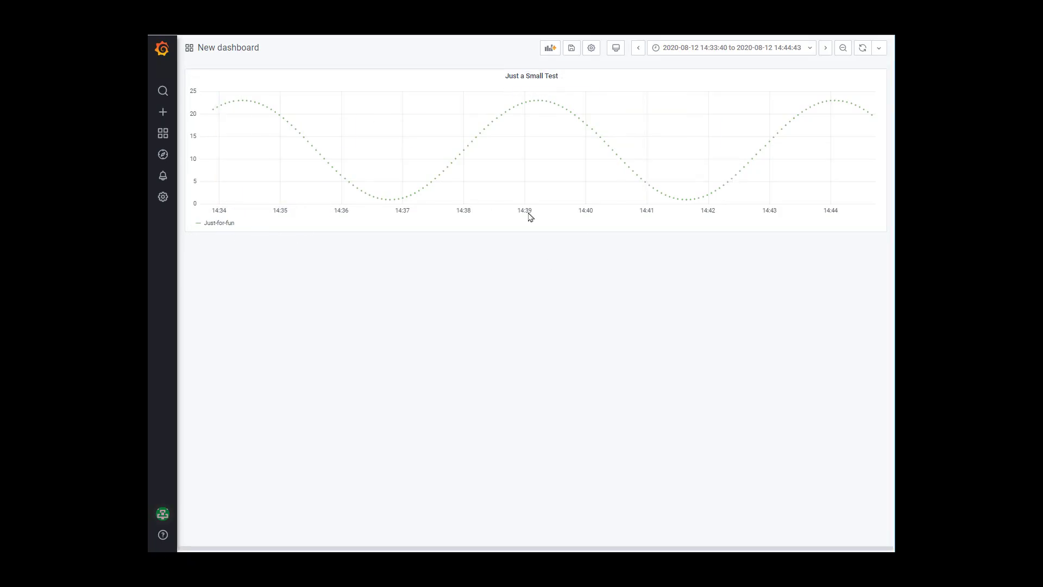
Shift the dashboard time range forward so the sine wave shows through 14:45
click(826, 49)
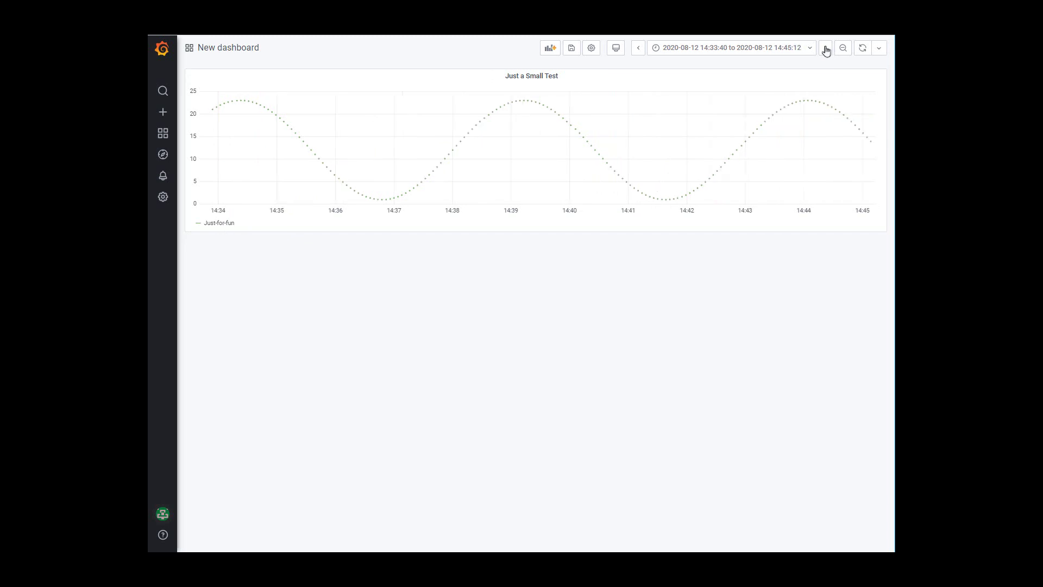